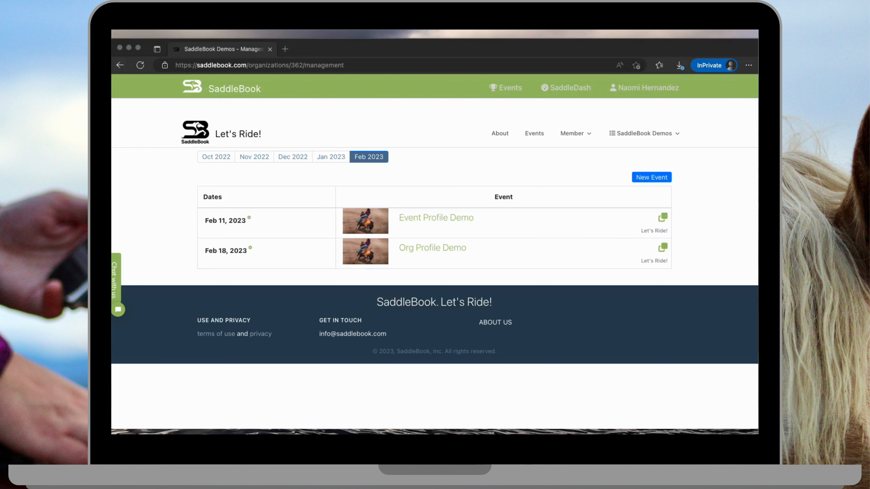
# - Bring the New Organization Checklist PDF into view, read through its setup items, and move it back out of the way
pyautogui.moveTo(112, 125); pyautogui.dragTo(259, 91)
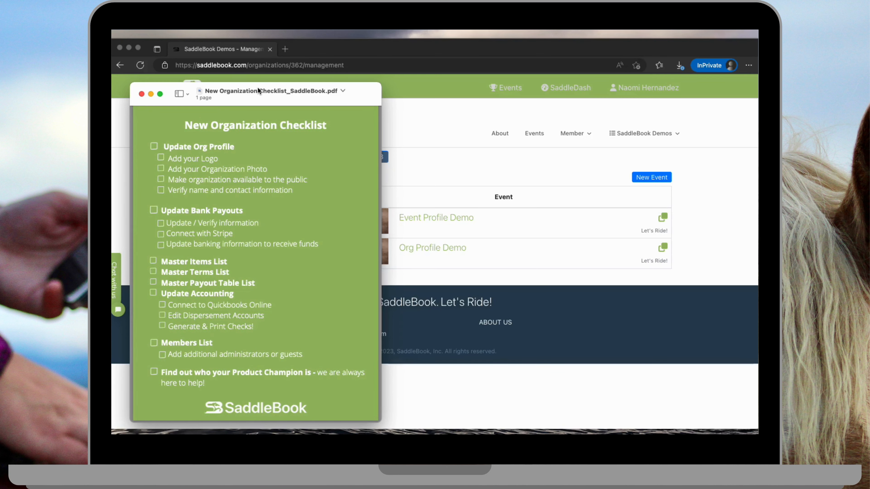
pyautogui.moveTo(257, 88); pyautogui.dragTo(11, 204)
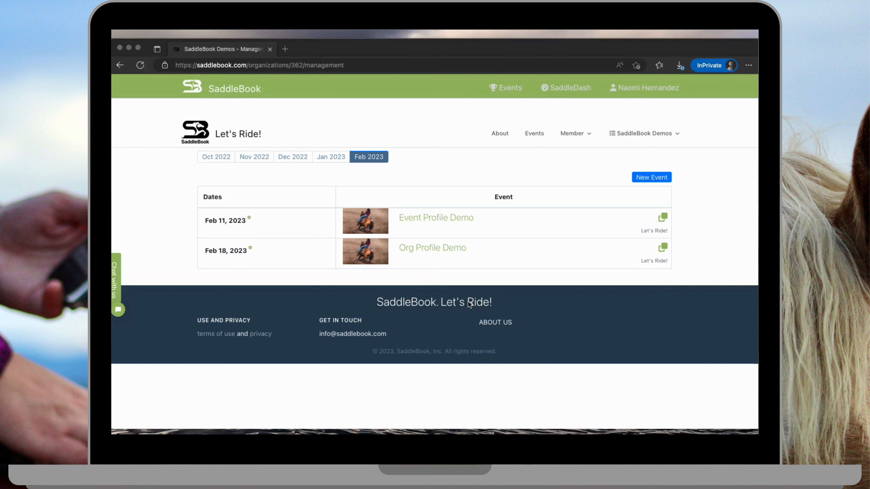
# - Open the organization's profile for editing and mark the organization as available to the public
pyautogui.click(633, 134)
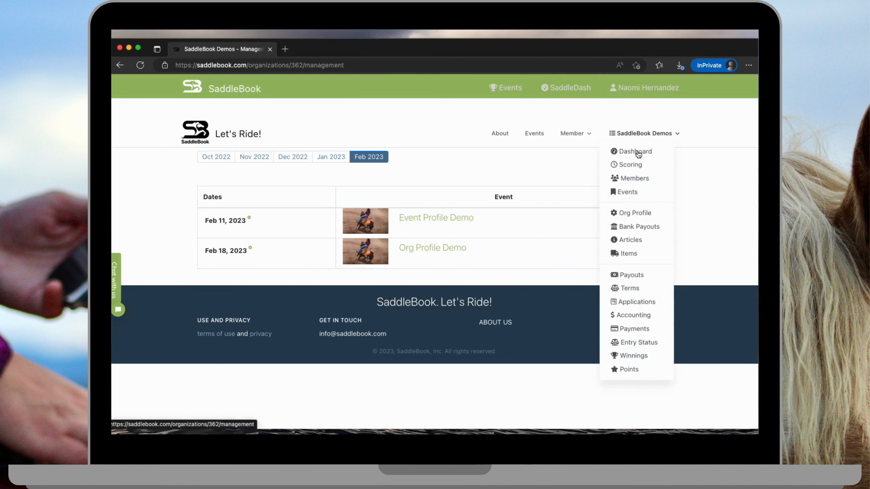
pyautogui.click(647, 213)
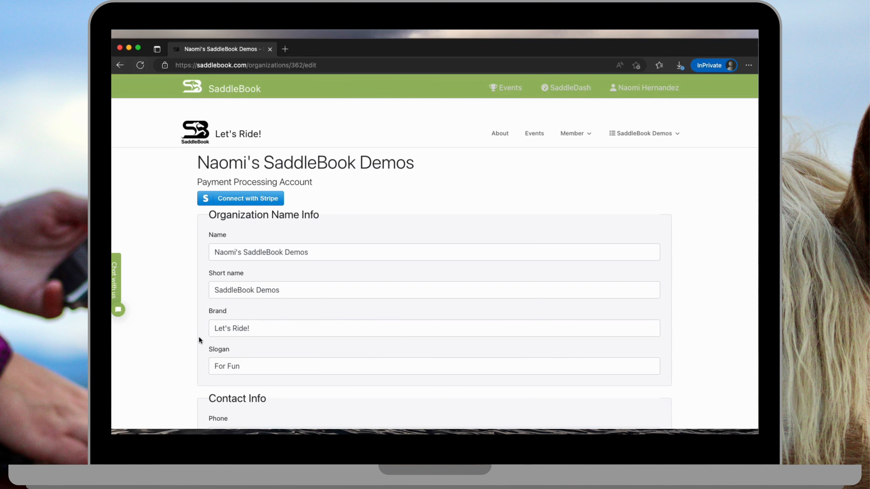
pyautogui.scroll(-5, 182, 334)
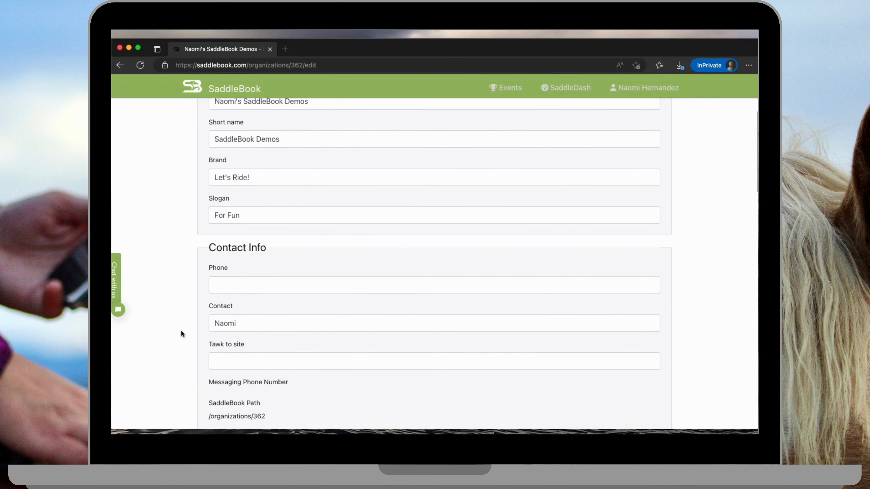
pyautogui.scroll(-8, 181, 334)
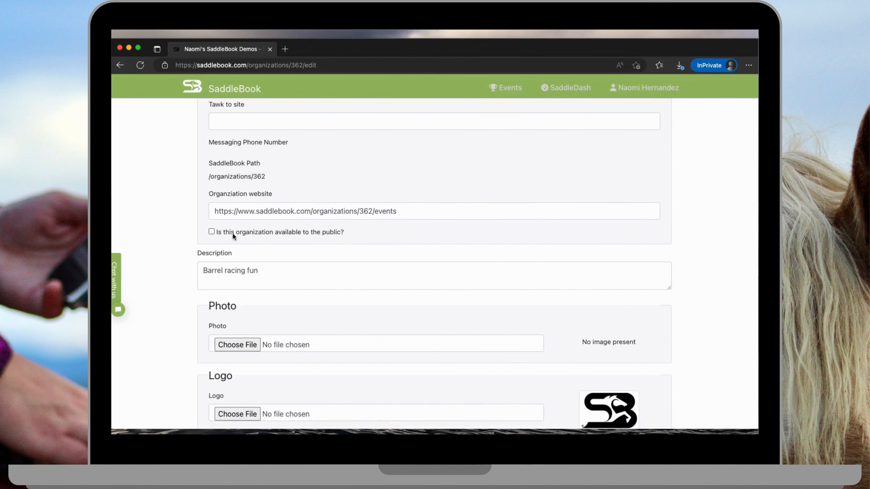
pyautogui.click(212, 232)
# - Review the photo, logo, membership, points and entry email sections, and save the organization profile update
pyautogui.scroll(-3, 159, 272)
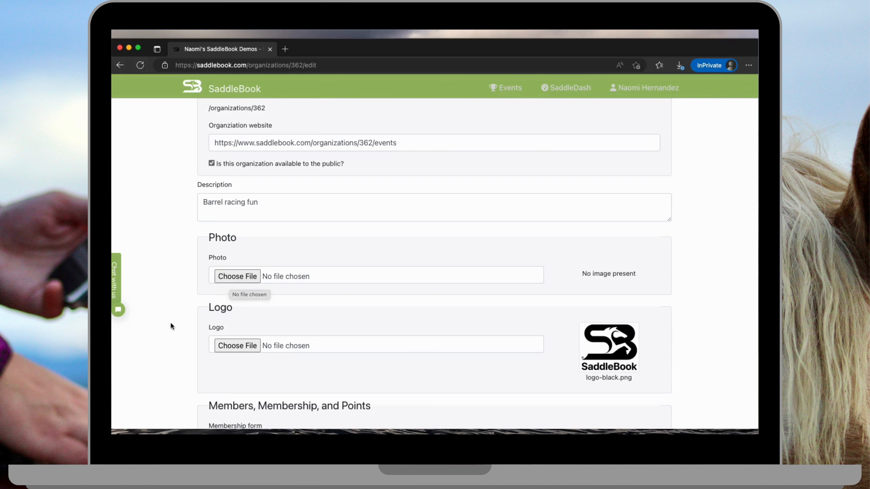
pyautogui.scroll(-3, 166, 338)
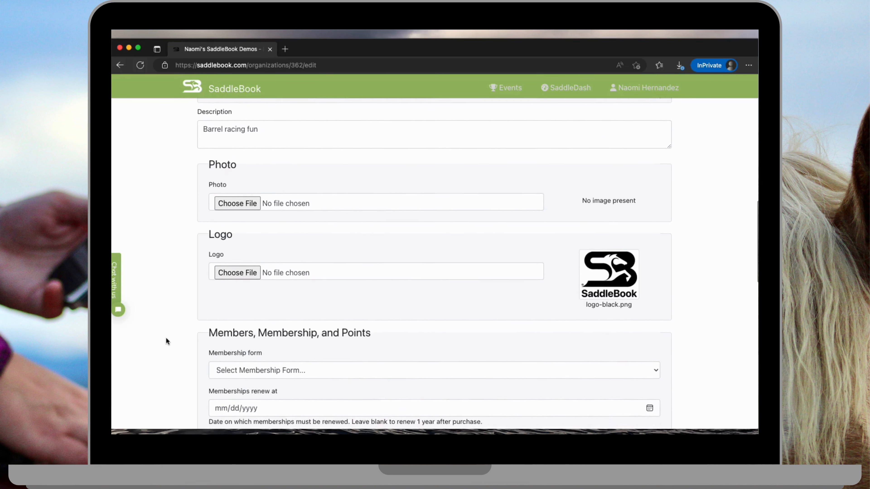
pyautogui.scroll(-2, 166, 338)
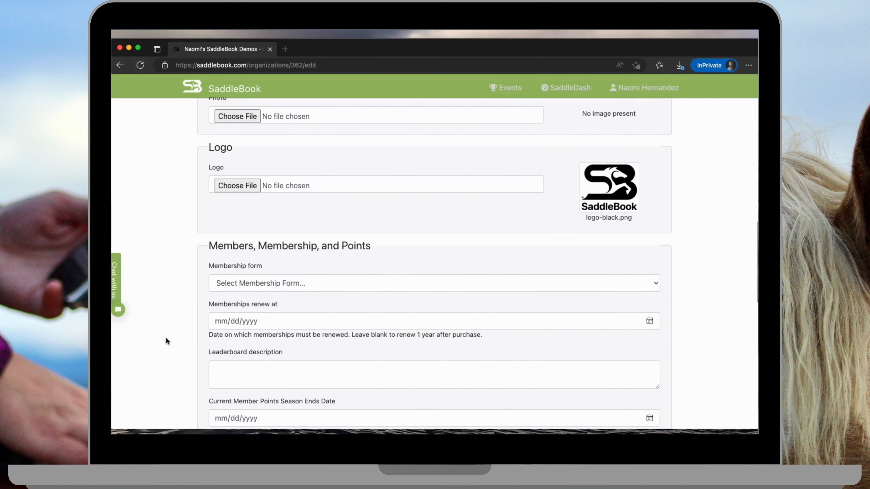
pyautogui.scroll(-4, 167, 339)
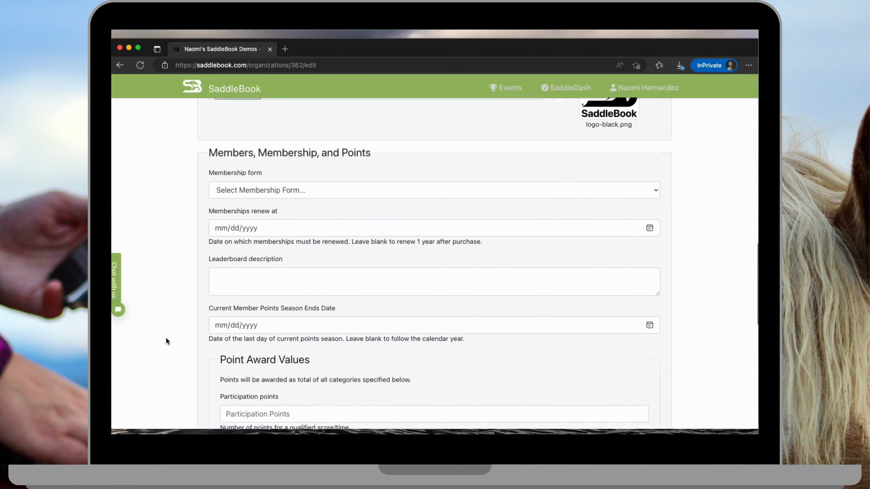
pyautogui.scroll(-4, 166, 341)
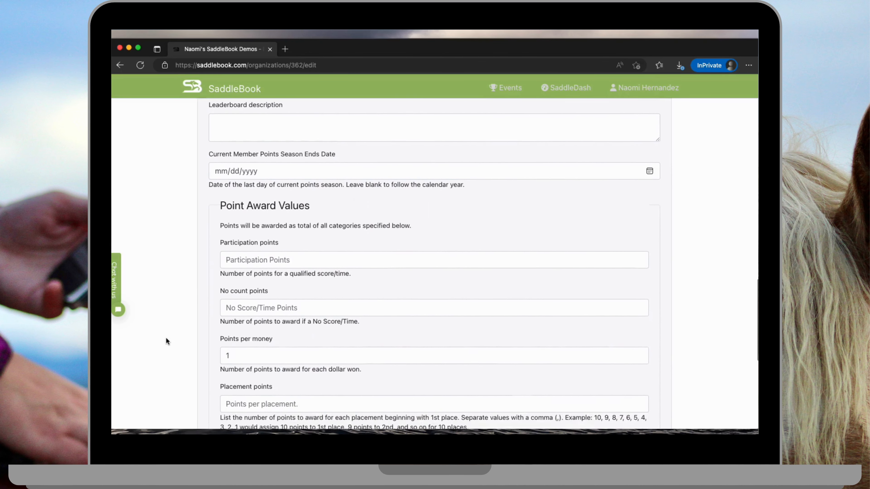
pyautogui.scroll(-6, 166, 341)
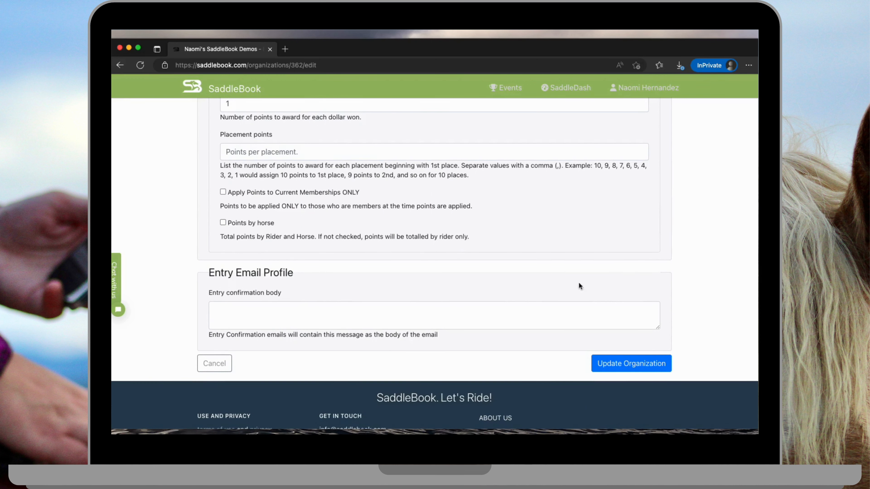
pyautogui.click(614, 368)
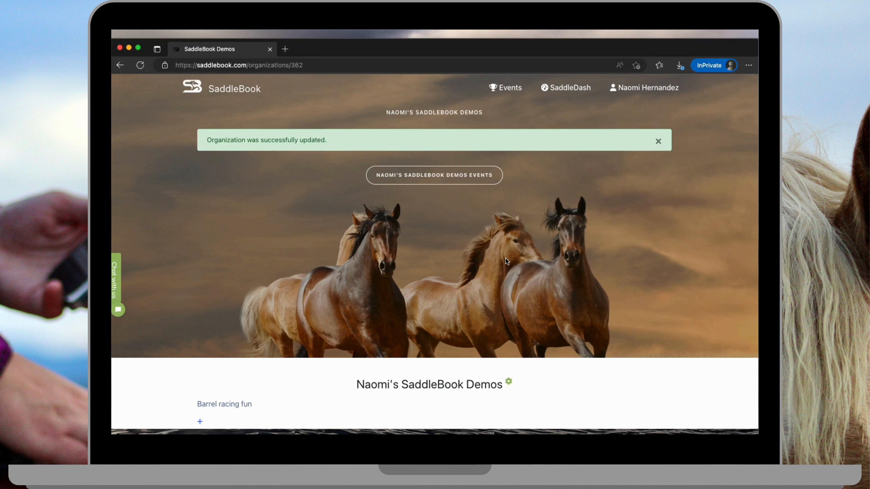
# - Return to organization management and review the Bank Payouts page, from the organization details down to the Stripe connection option
pyautogui.click(509, 383)
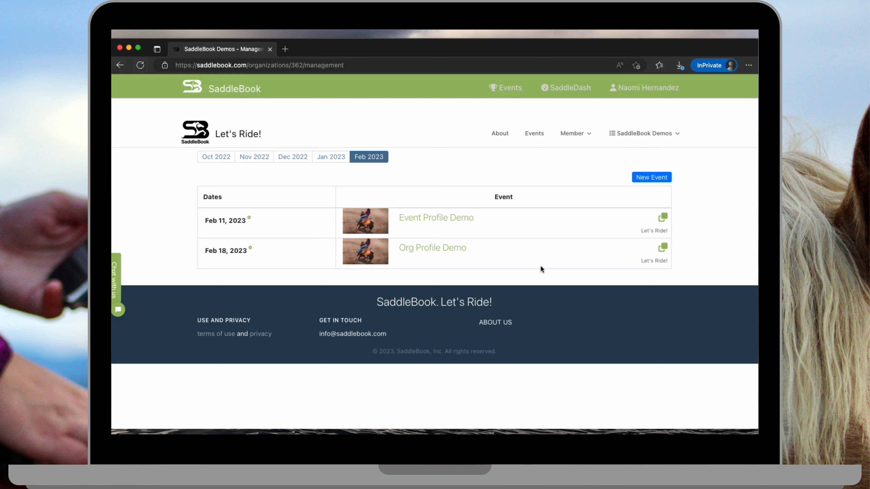
pyautogui.click(639, 137)
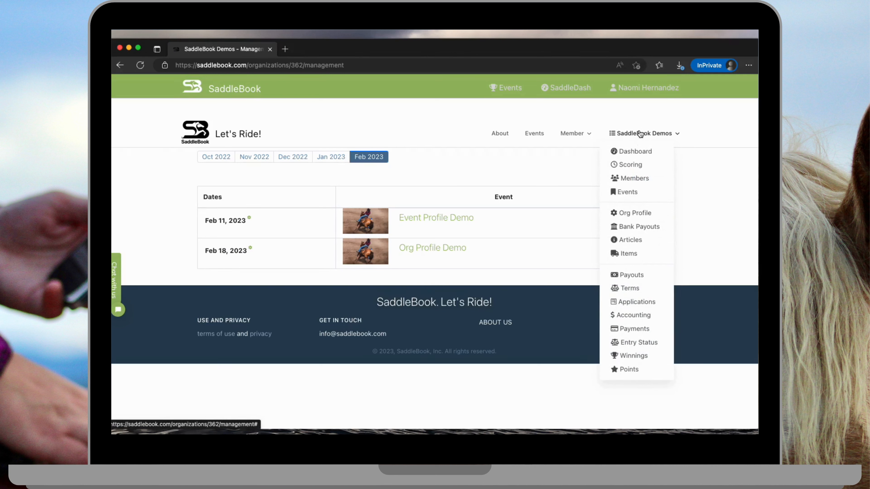
pyautogui.click(639, 226)
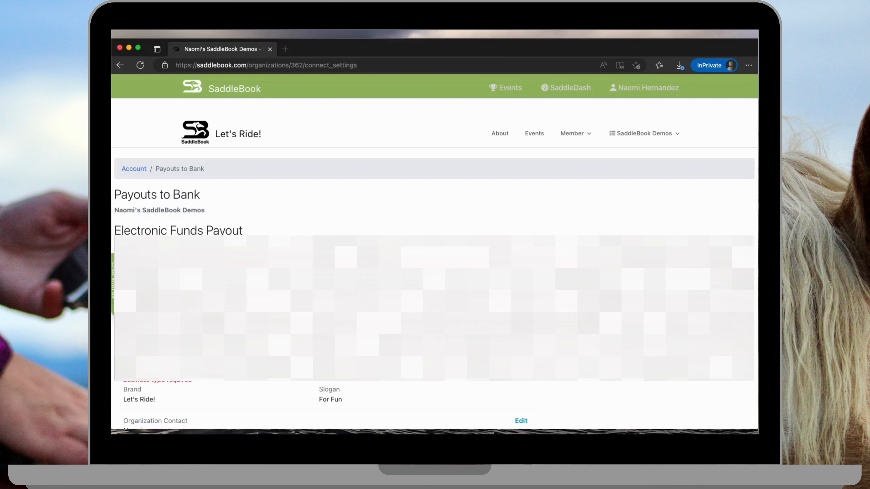
pyautogui.scroll(-10, 434, 262)
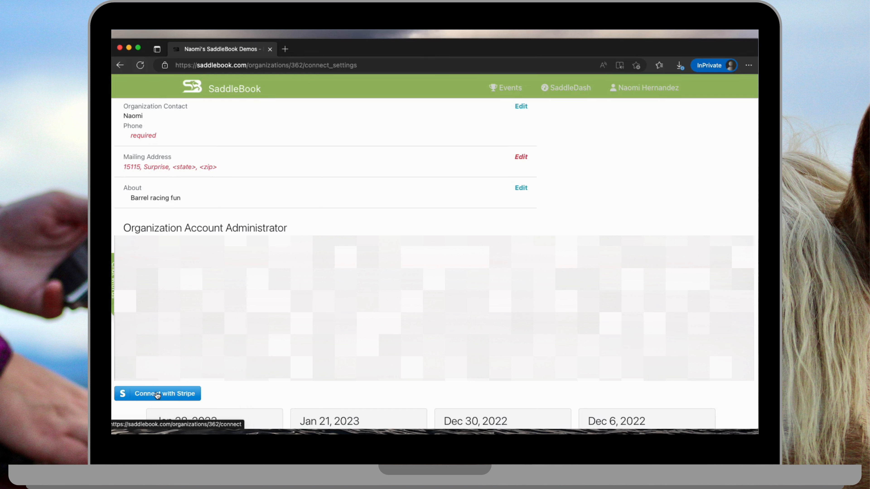
pyautogui.scroll(10, 384, 174)
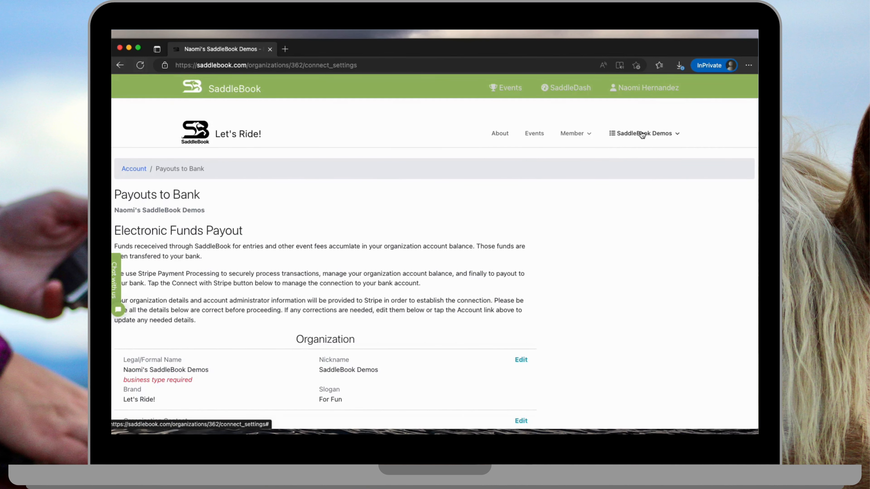
# - View the organization's item master list, followed by its list of terms
pyautogui.click(655, 134)
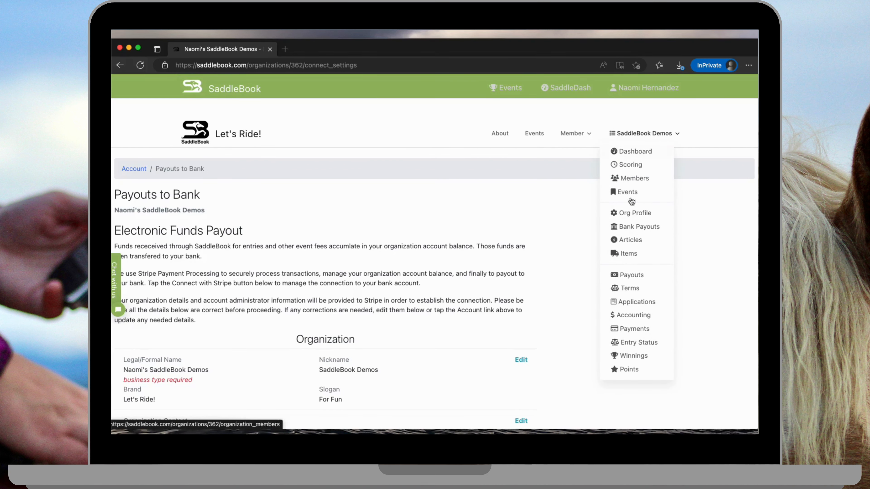
pyautogui.click(633, 256)
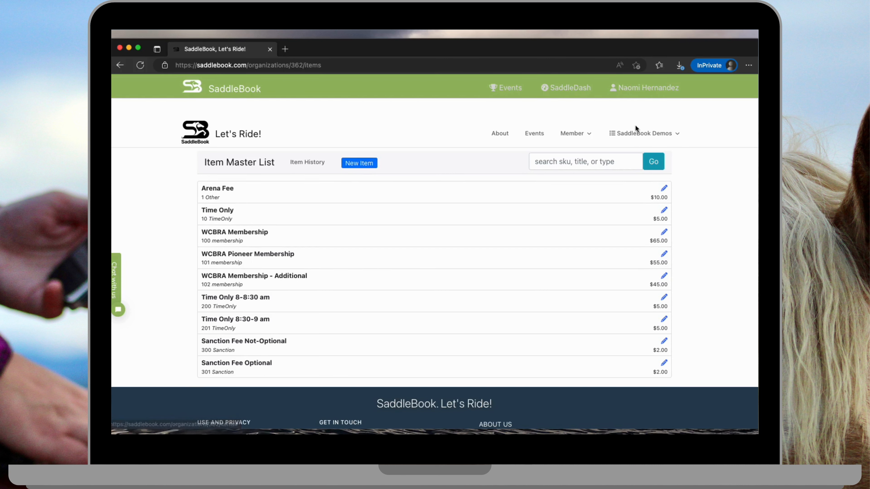
pyautogui.click(637, 135)
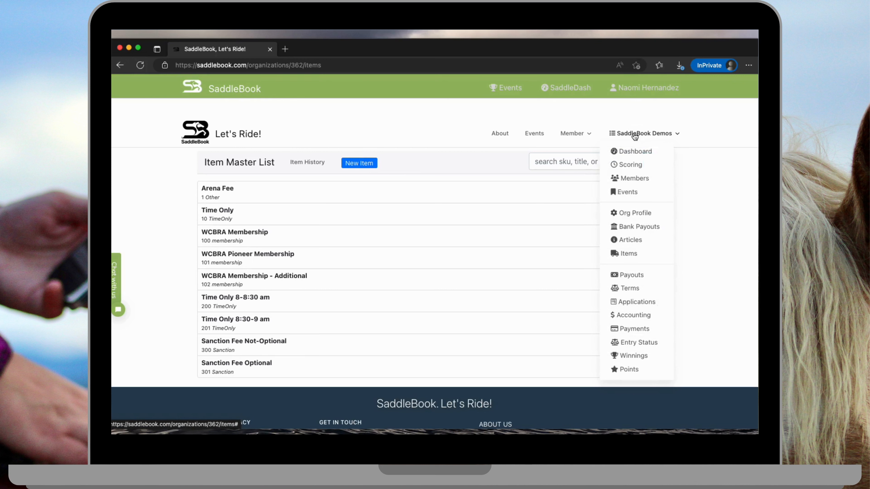
pyautogui.click(625, 290)
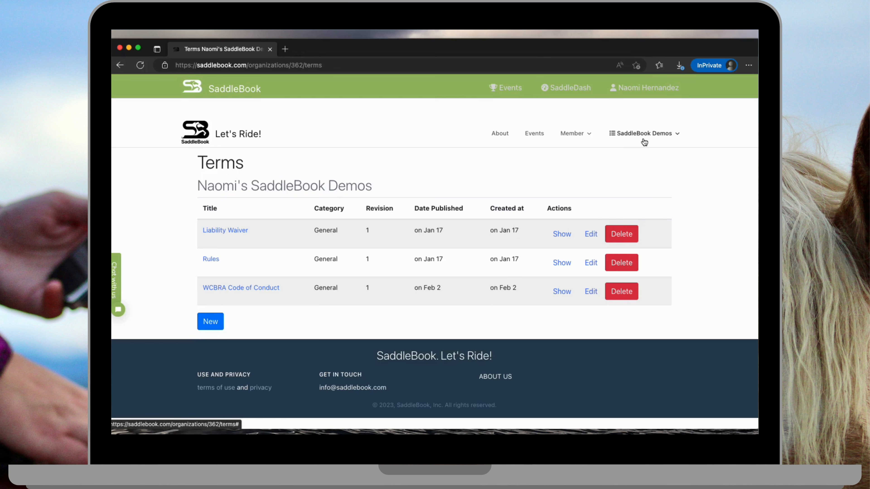
# - View the organization's payout methods, followed by the accounting page with the QuickBooks Online connection
pyautogui.click(646, 139)
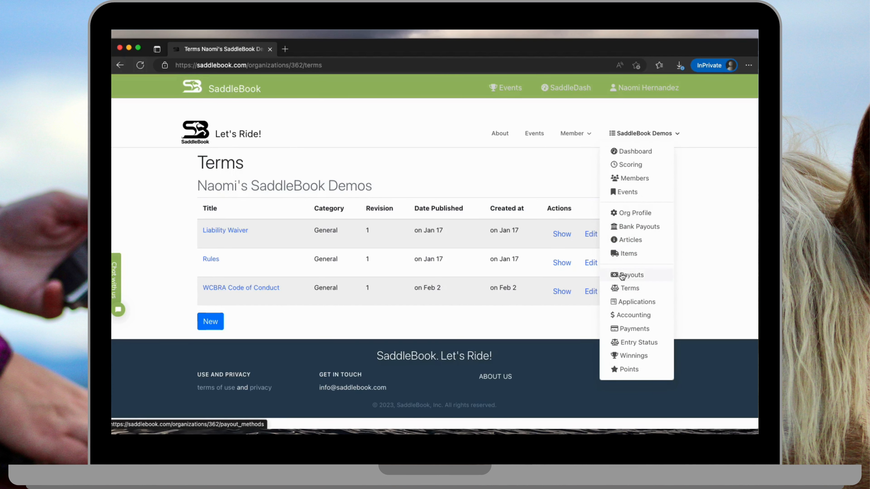
pyautogui.click(622, 276)
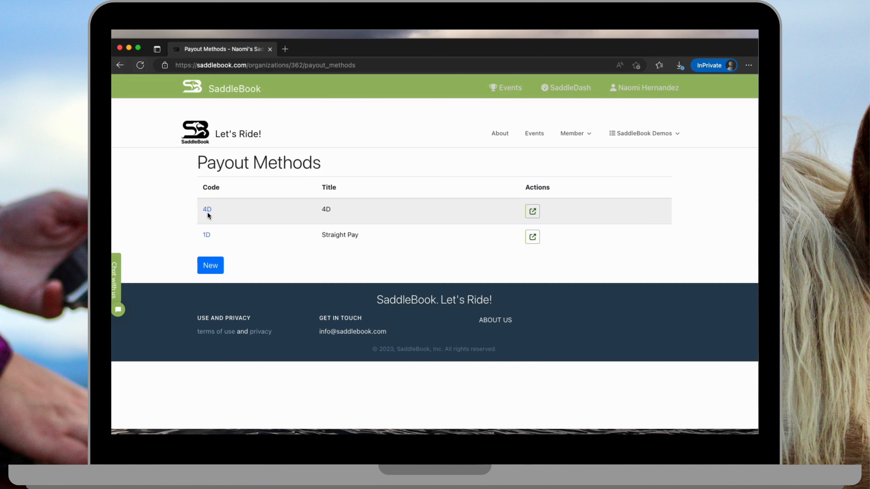
pyautogui.click(630, 134)
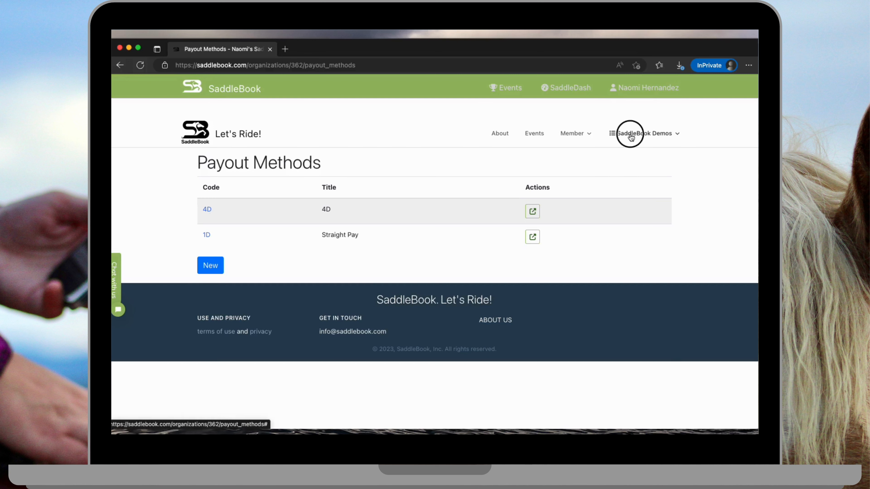
pyautogui.click(643, 315)
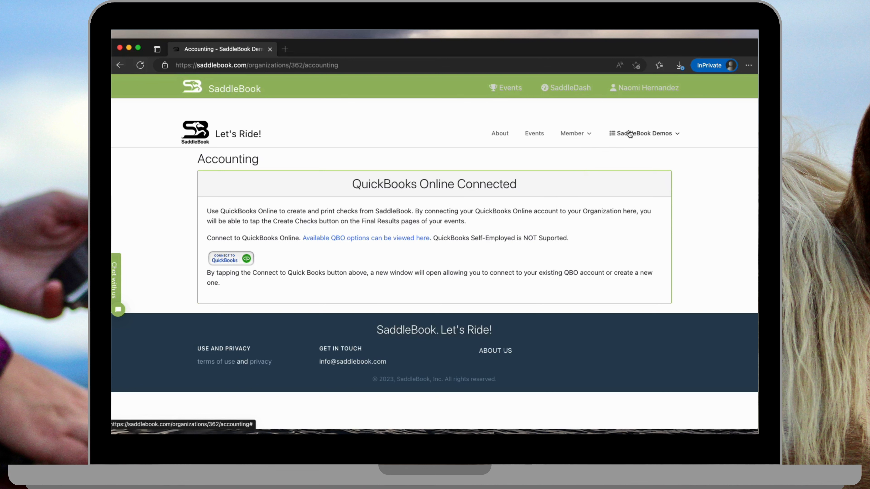
# - Return to the organization's dashboard and open its members list
pyautogui.click(628, 133)
pyautogui.click(628, 153)
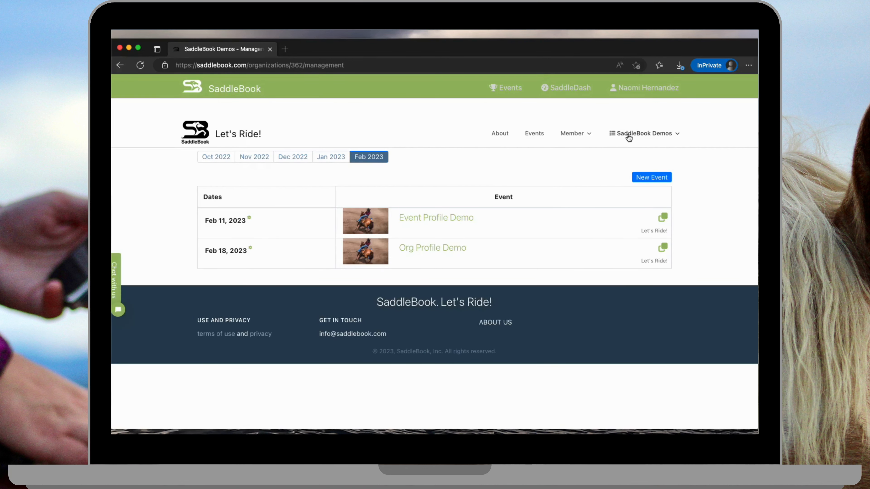
pyautogui.click(578, 133)
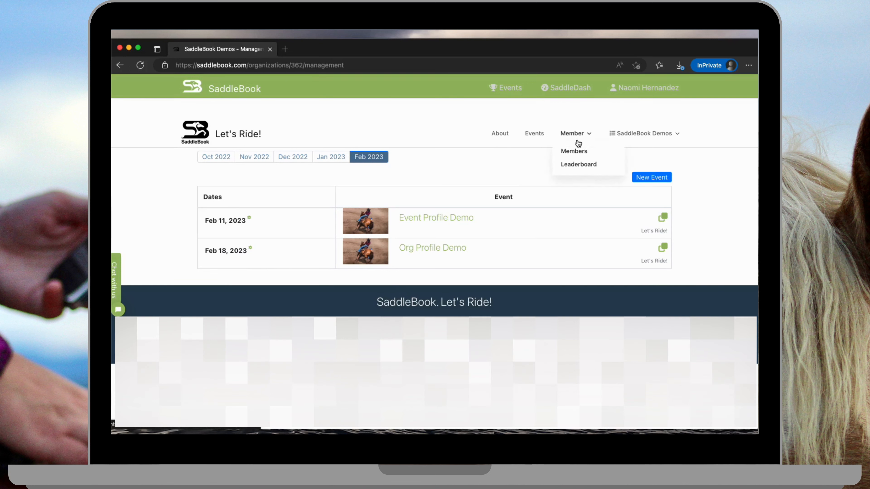
pyautogui.click(579, 152)
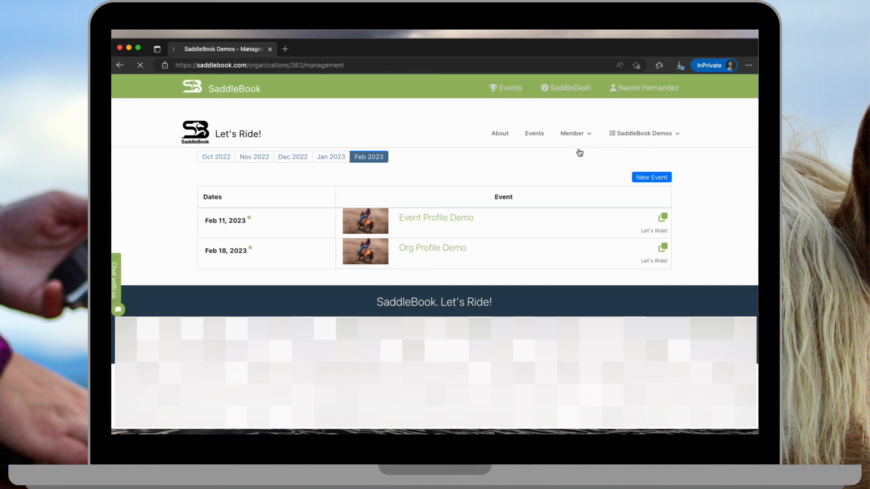